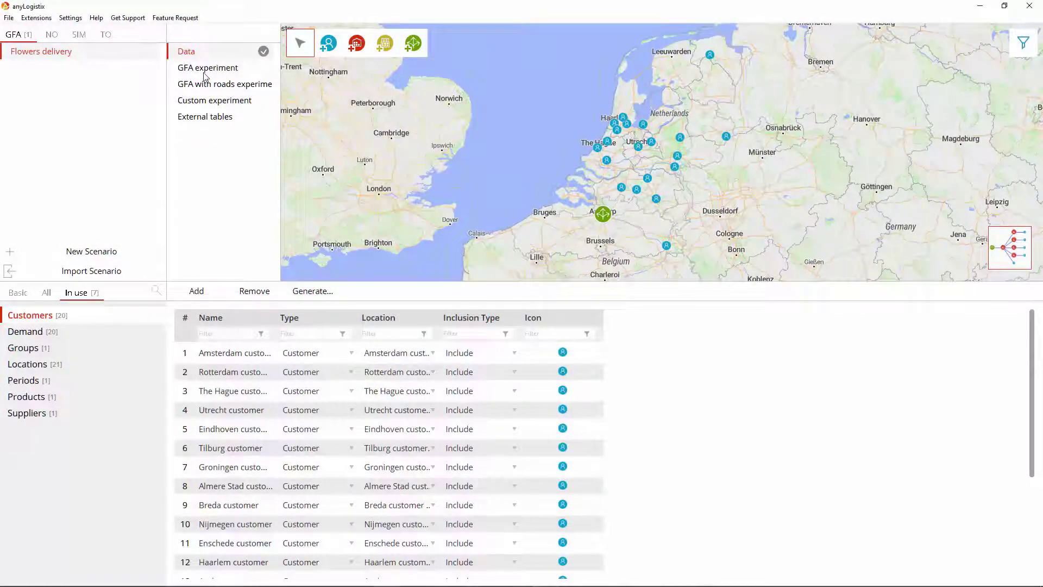
Run the GFA experiment on Flowers delivery and bring up its new Result's context menu.
{"action": "left_click", "coordinate": [205, 71]}
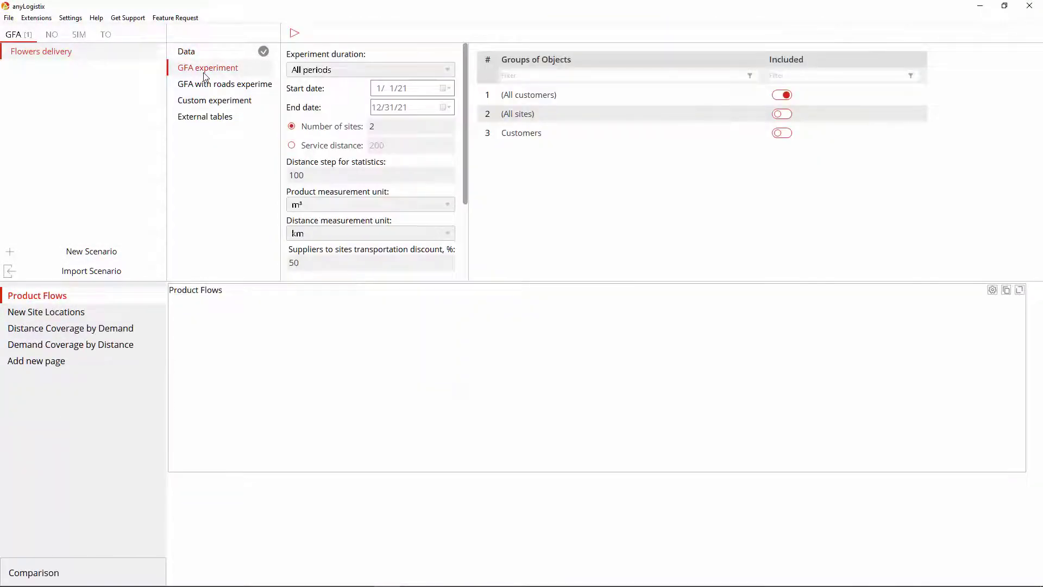
{"action": "left_click", "coordinate": [294, 33]}
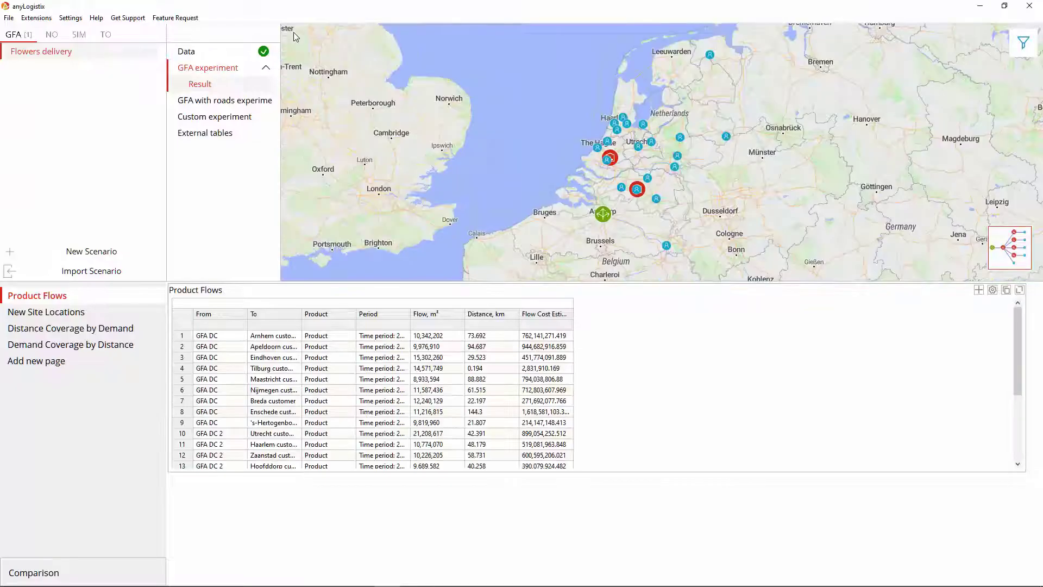
{"action": "right_click", "coordinate": [215, 88]}
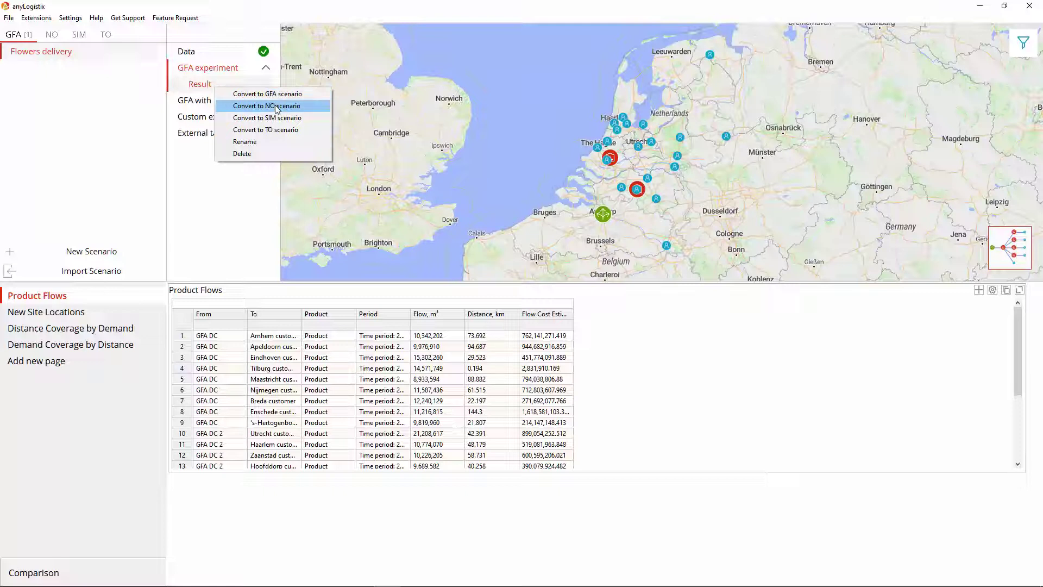
Convert the GFA Result into the NO scenario 'Flowers delivery GFA Result'.
{"action": "left_click", "coordinate": [276, 107]}
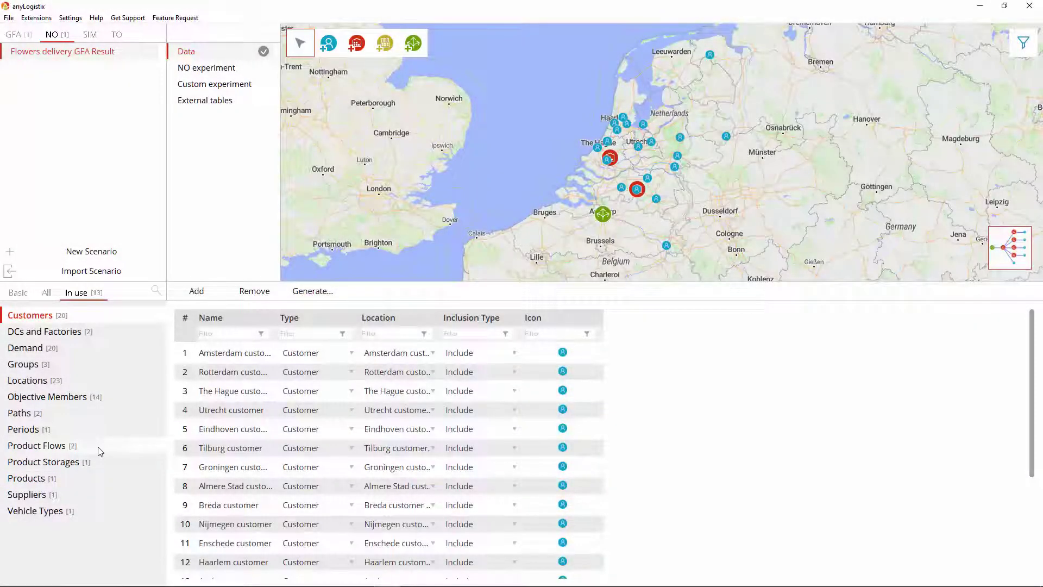
Review the NO scenario's Product Flows, then its single GFA Product Storages entry.
{"action": "left_click", "coordinate": [100, 451]}
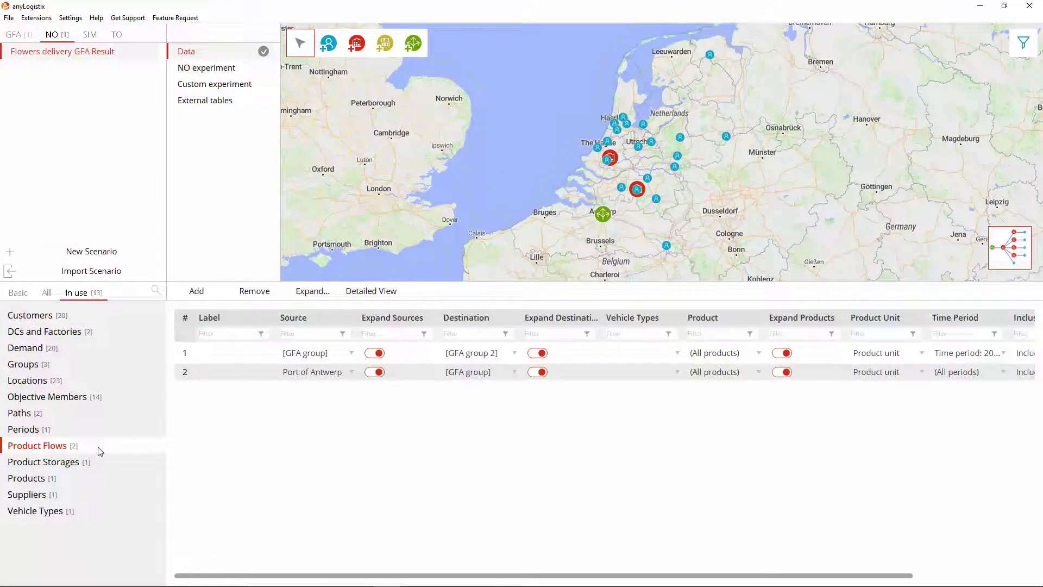
{"action": "left_click", "coordinate": [100, 465]}
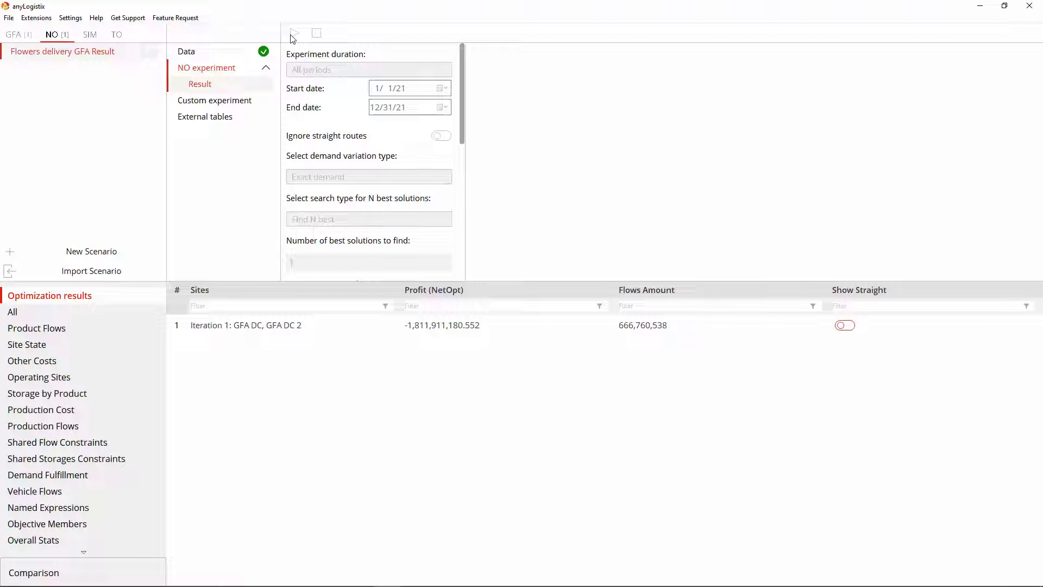
Plot Iteration 1's supplier, GFA DC, GFA DC 2 and customers on the result map.
{"action": "left_click", "coordinate": [690, 330]}
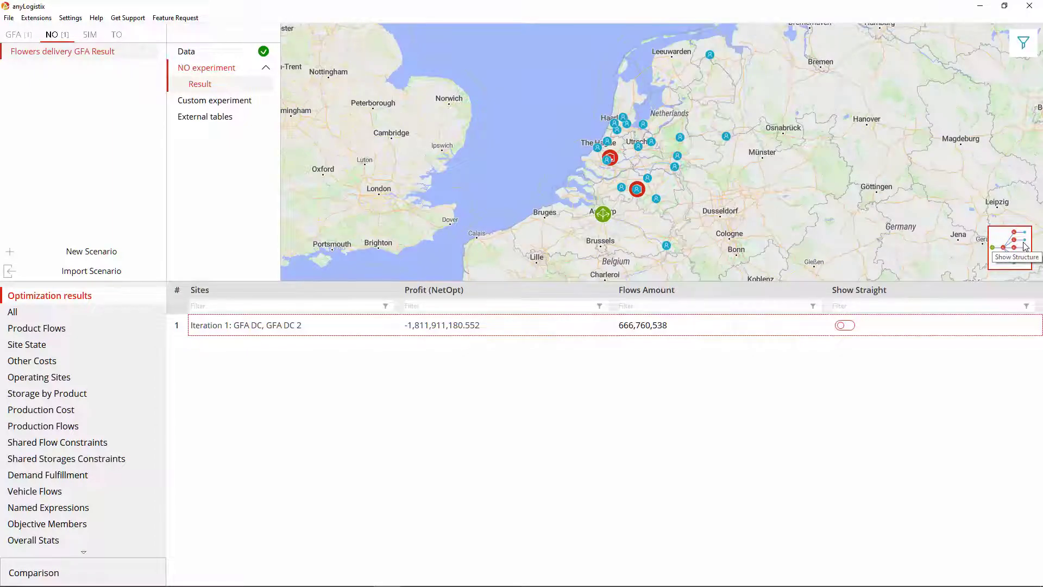
Convert the NO optimization result into the SIM scenario 'Flowers delivery GFA Result NO Result'.
{"action": "right_click", "coordinate": [733, 329]}
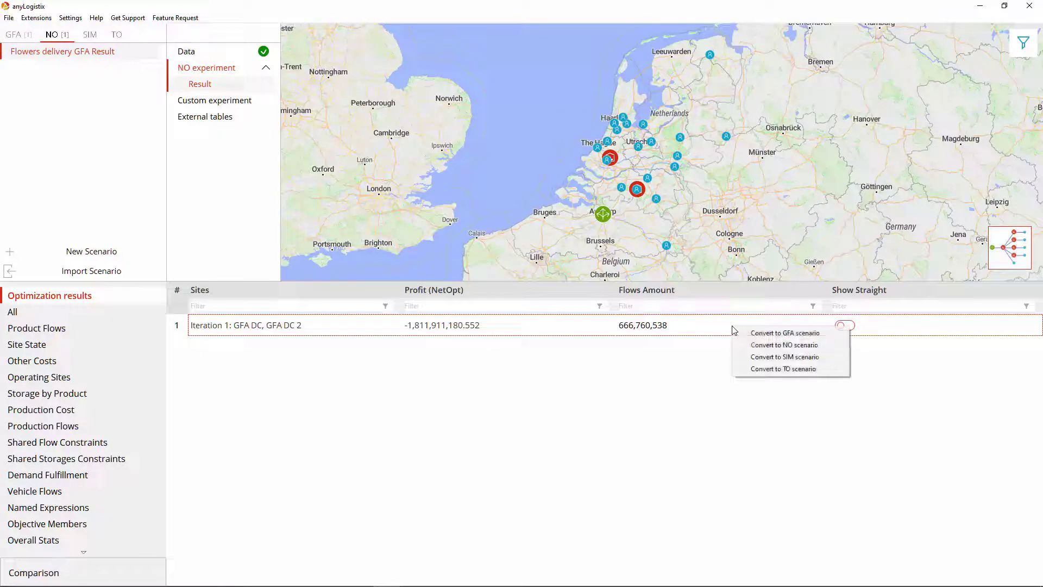
{"action": "left_click", "coordinate": [773, 357]}
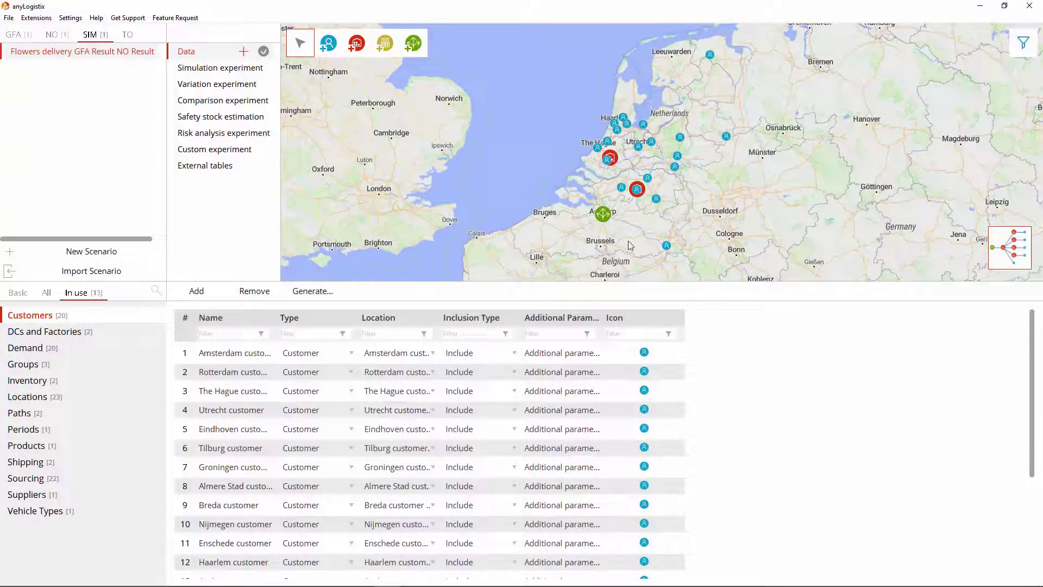
Review the SIM scenario's Inventory, Shipping and Sourcing tables.
{"action": "left_click", "coordinate": [67, 383]}
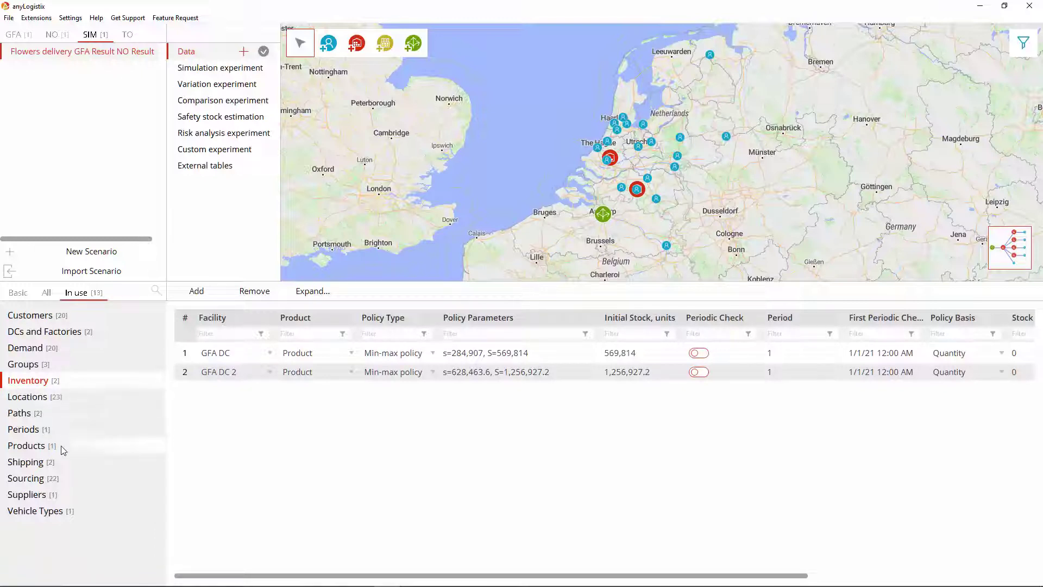
{"action": "left_click", "coordinate": [64, 466]}
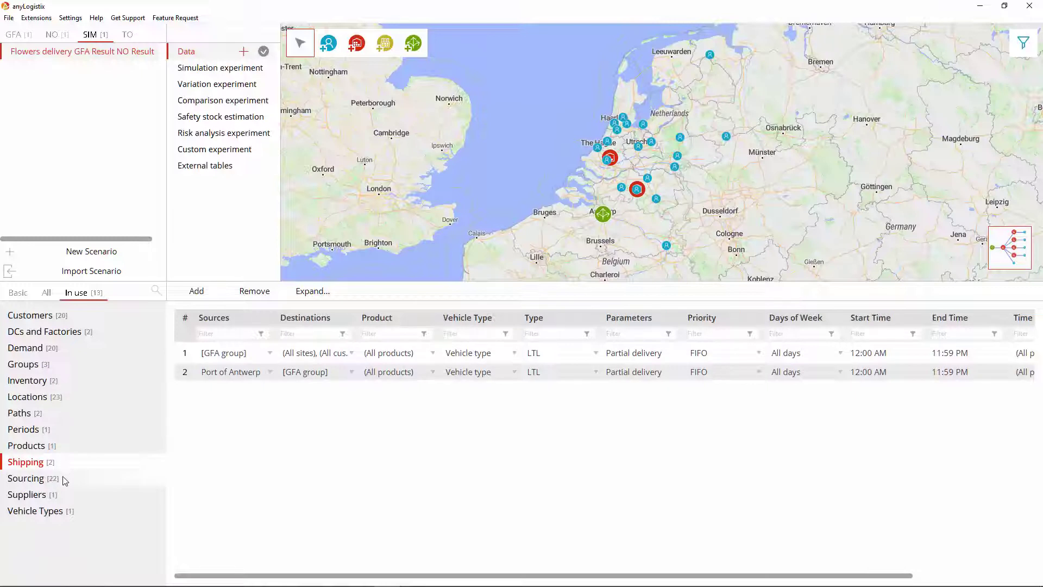
{"action": "left_click", "coordinate": [65, 479]}
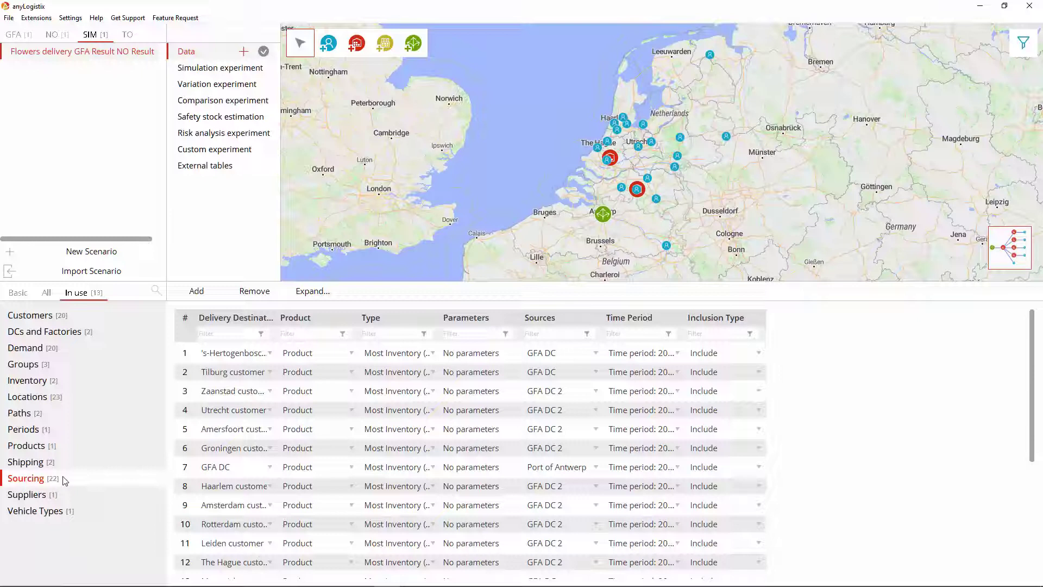
Add the Profit and Loss Statement to the simulation dashboard, then stop the run and save its results.
{"action": "left_click", "coordinate": [191, 70]}
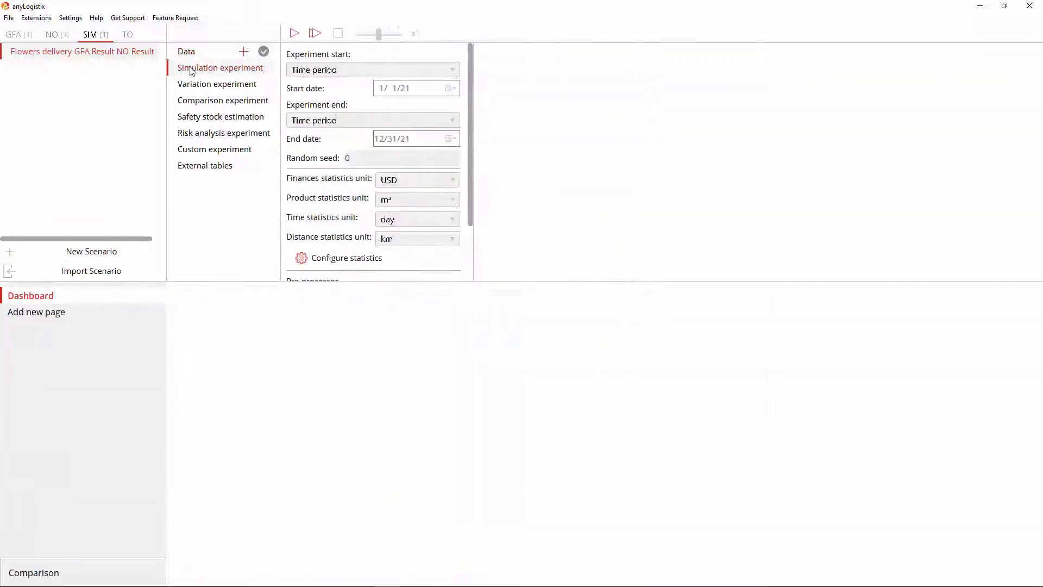
{"action": "right_click", "coordinate": [287, 315]}
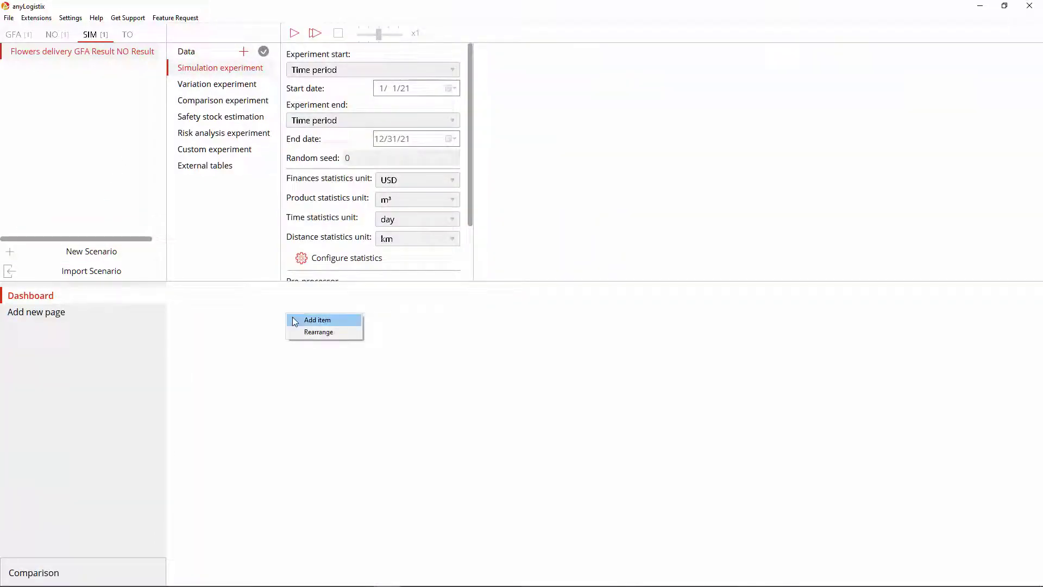
{"action": "left_click", "coordinate": [317, 320]}
{"action": "left_click", "coordinate": [311, 107]}
{"action": "type", "text": "pr"}
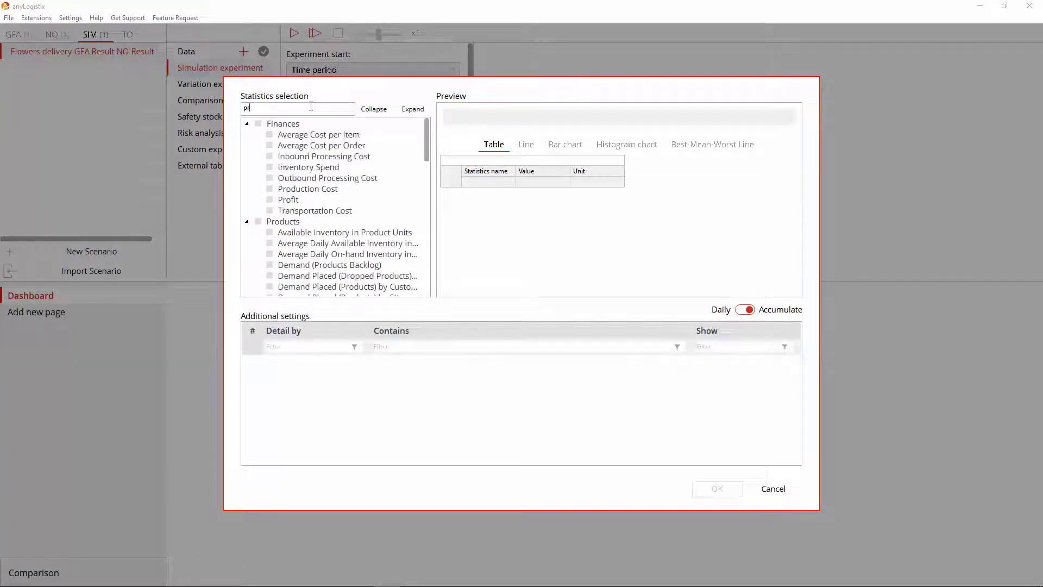
{"action": "type", "text": "ofit"}
{"action": "left_click", "coordinate": [320, 157]}
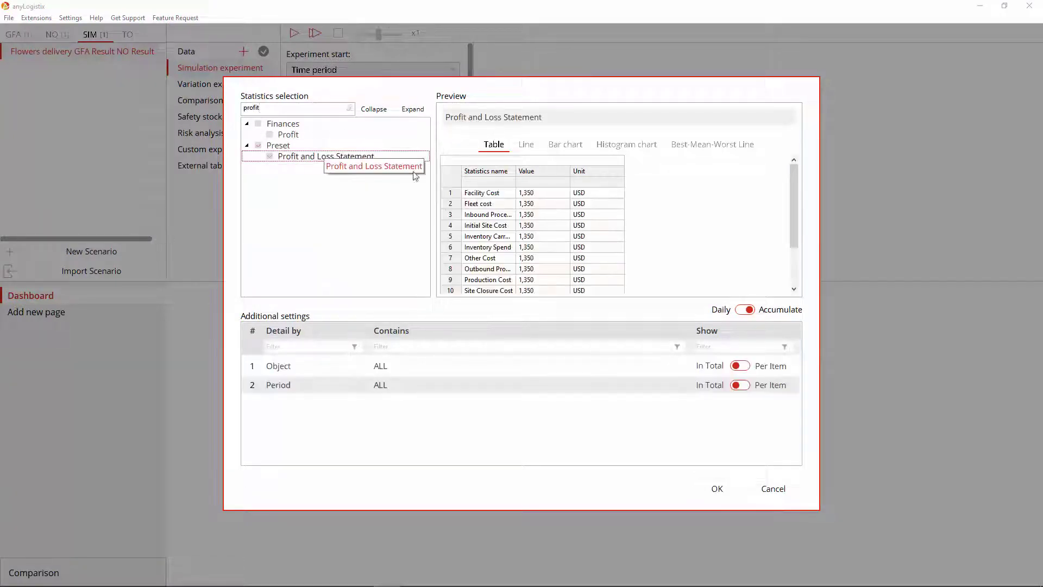
{"action": "left_click", "coordinate": [716, 489]}
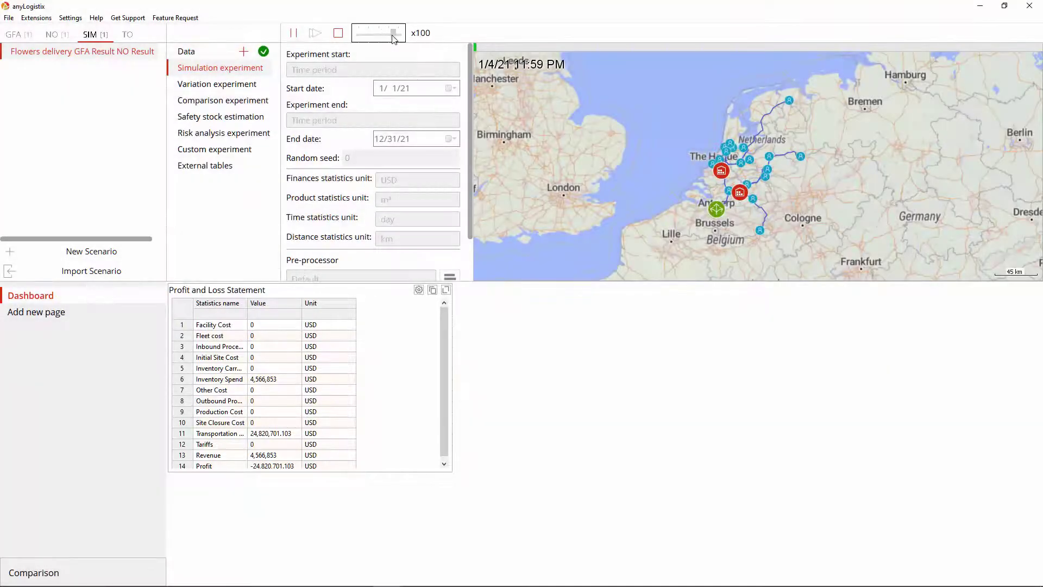
{"action": "left_click", "coordinate": [338, 33]}
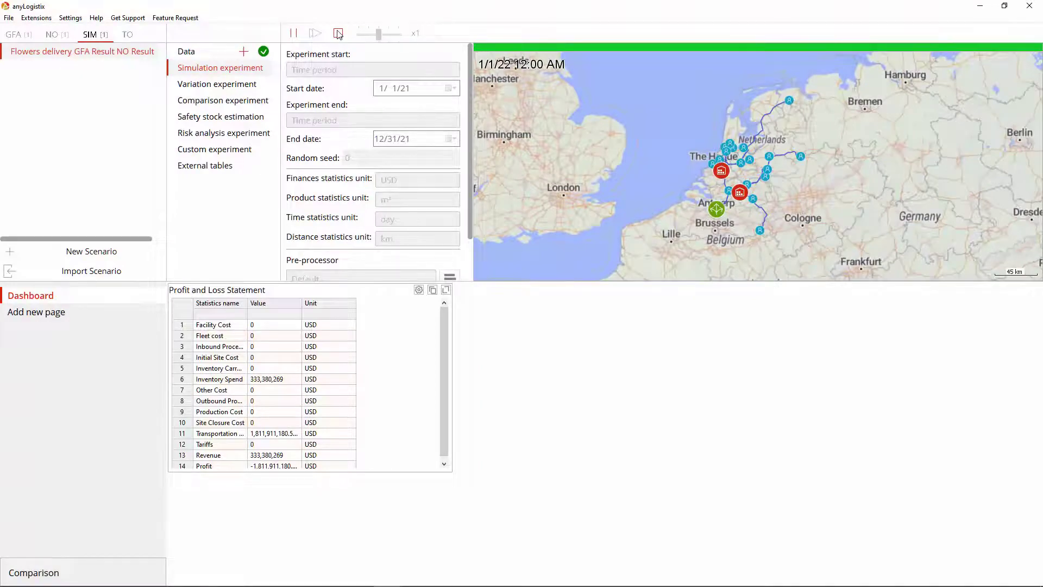
{"action": "left_click", "coordinate": [503, 304]}
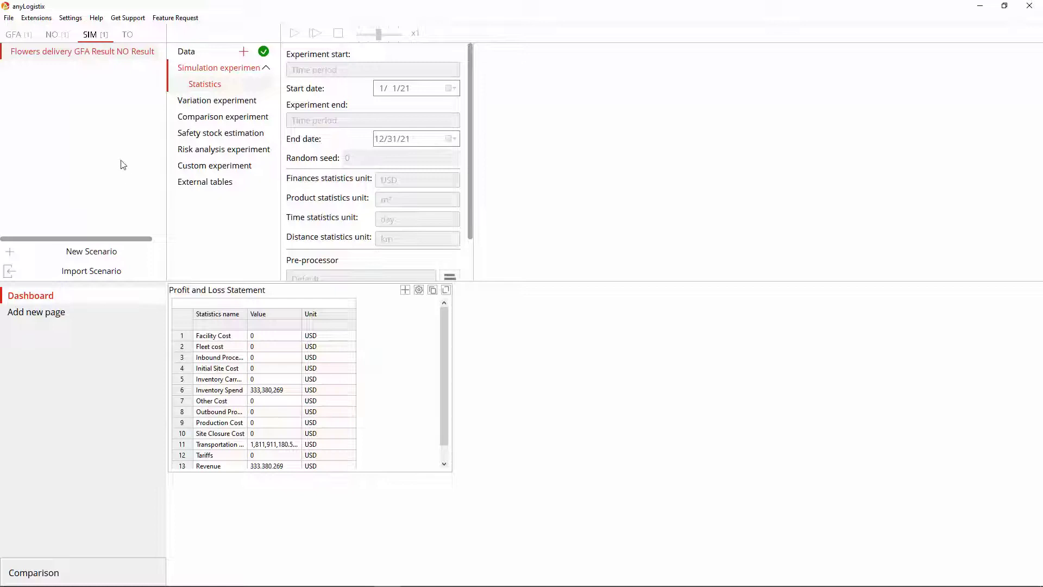
Create a SIM copy of the NO Result scenario and check its single Fixed delivery path.
{"action": "right_click", "coordinate": [116, 55]}
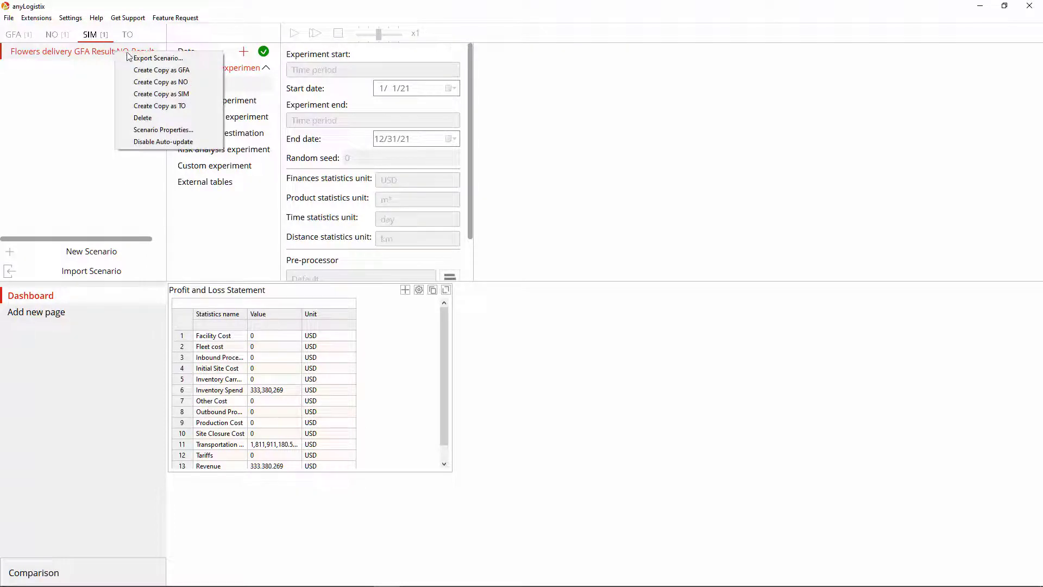
{"action": "left_click", "coordinate": [148, 93]}
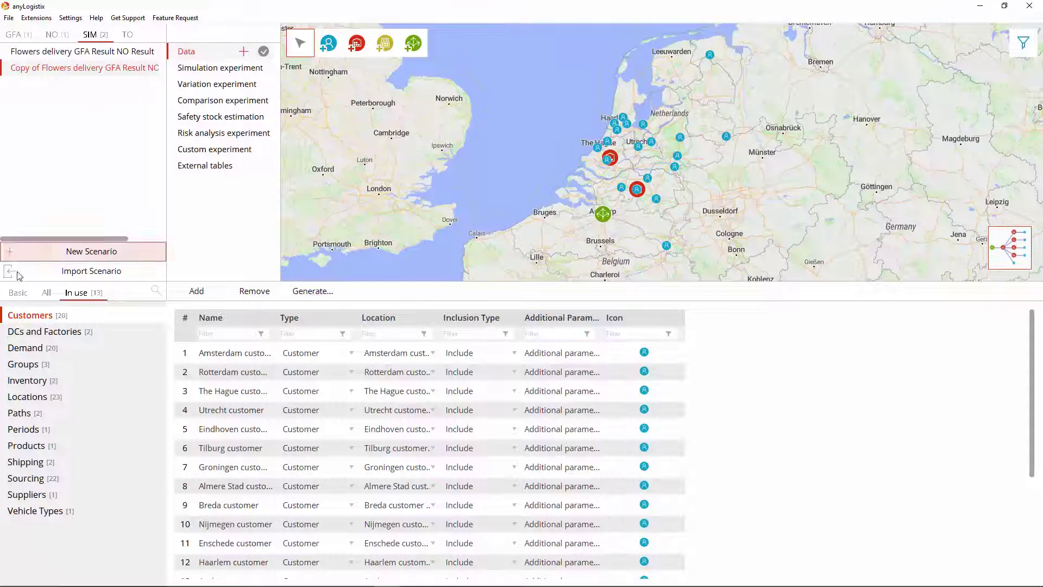
{"action": "left_click", "coordinate": [44, 414]}
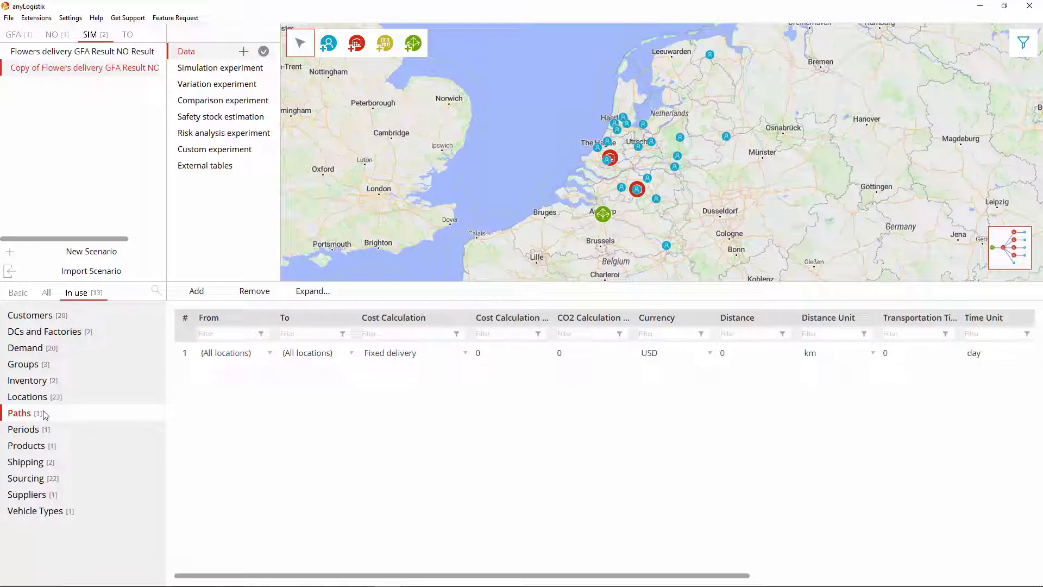
{"action": "right_click", "coordinate": [56, 72]}
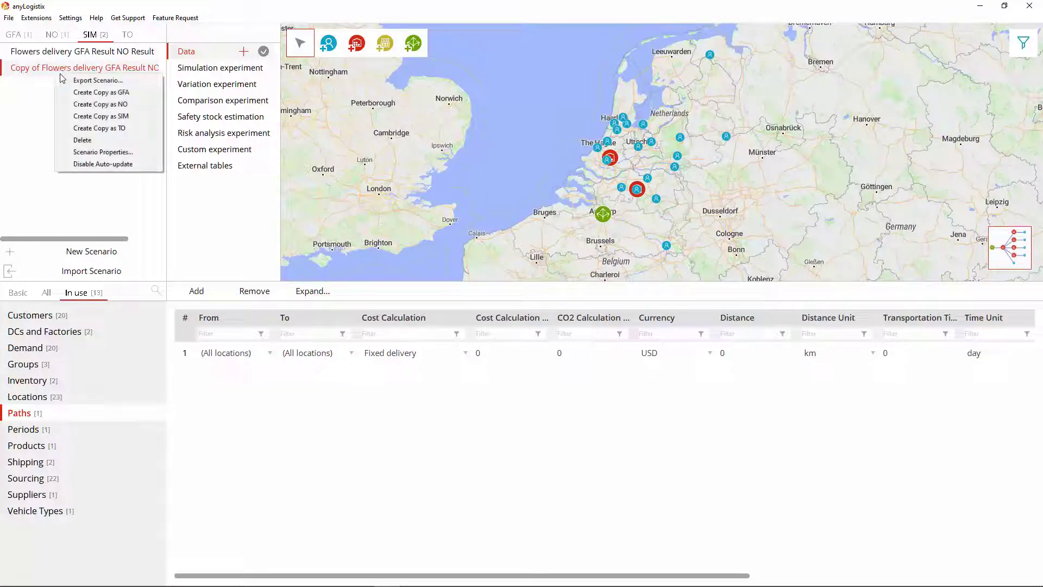
Make a TO copy of the scenario and set its TO experiment to use Vehicle type.
{"action": "left_click", "coordinate": [99, 129]}
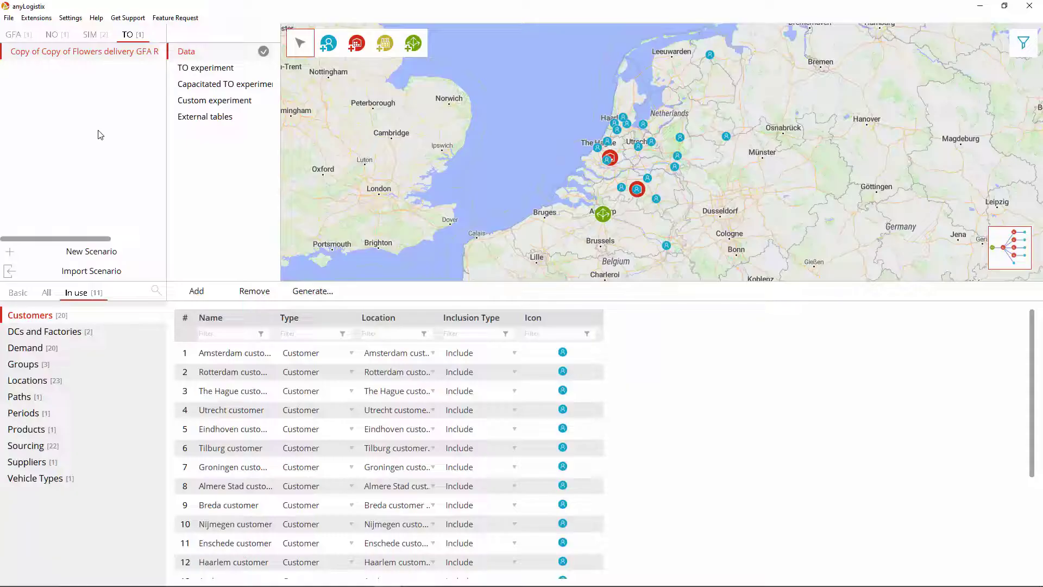
{"action": "left_click", "coordinate": [186, 71]}
{"action": "left_click", "coordinate": [429, 148]}
{"action": "left_click", "coordinate": [459, 166]}
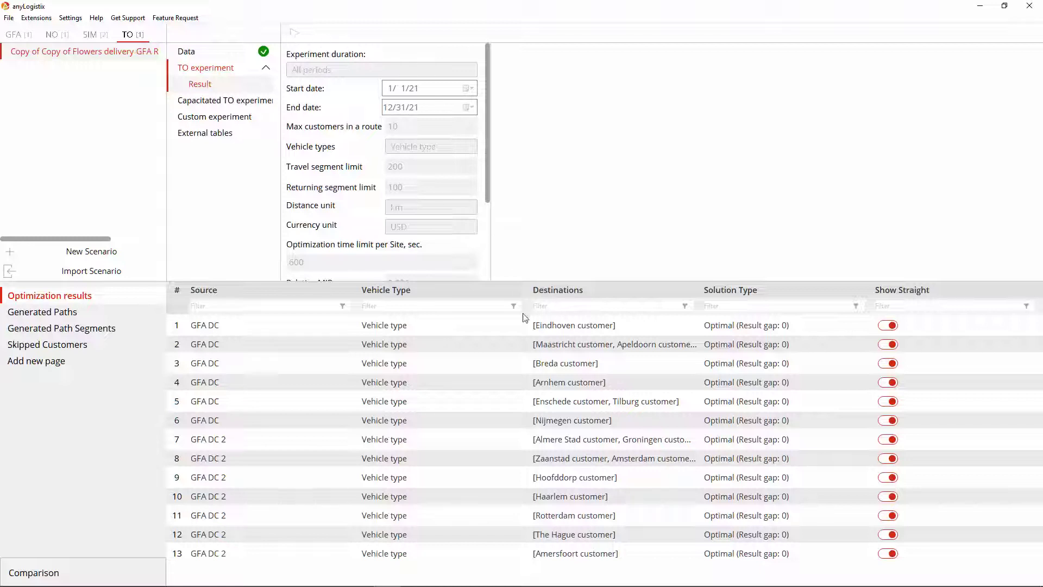
Show the GFA DC Enschede–Tilburg and GFA DC 2 Zaanstad–Amsterdam routes on the map.
{"action": "left_click", "coordinate": [537, 350]}
{"action": "left_click", "coordinate": [542, 402]}
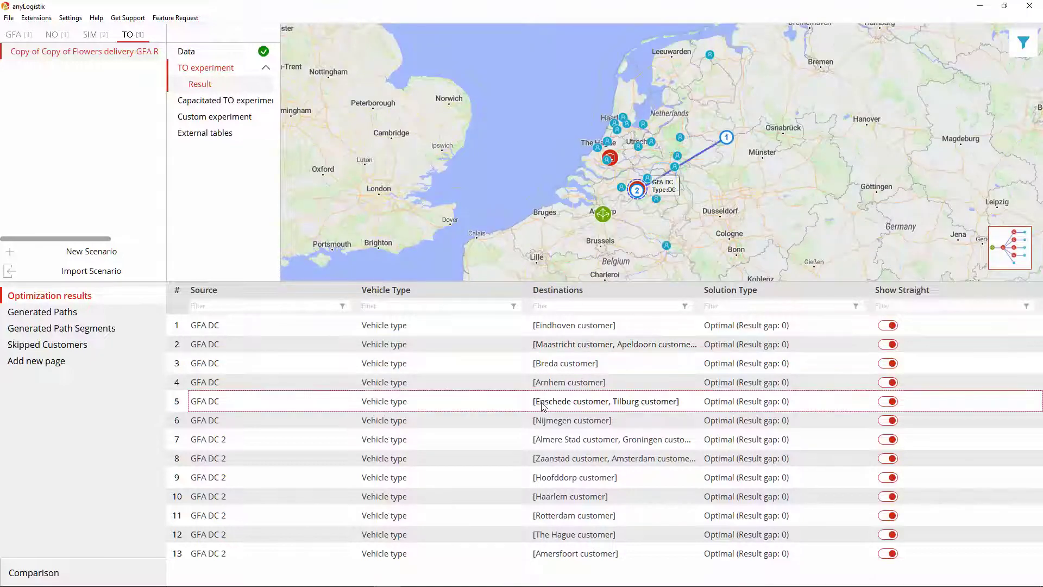
{"action": "left_click", "coordinate": [546, 442]}
{"action": "left_click", "coordinate": [549, 460]}
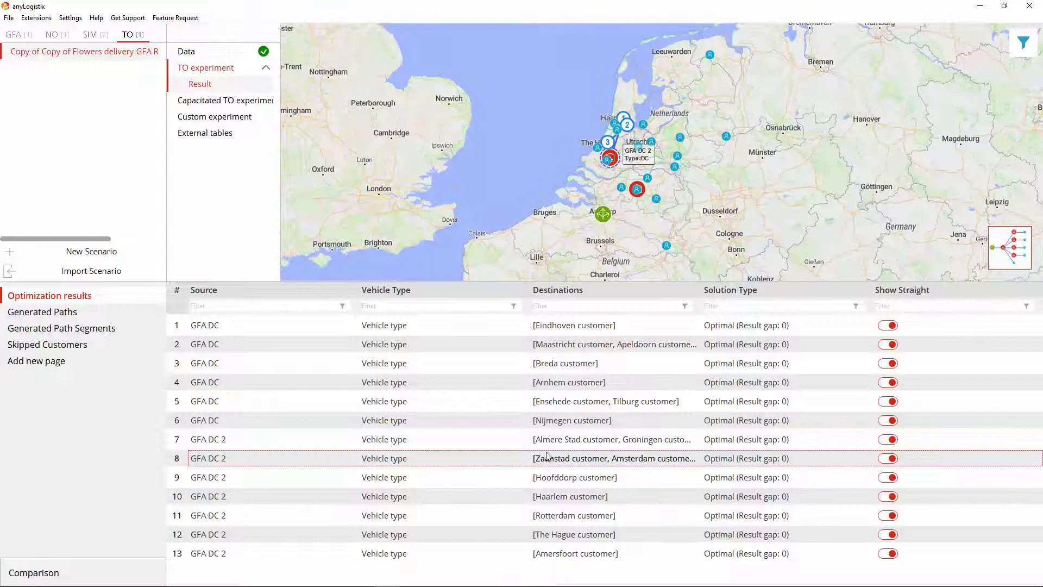
Export the TO result into the Copy of Flowers delivery SIM scenario.
{"action": "right_click", "coordinate": [234, 85]}
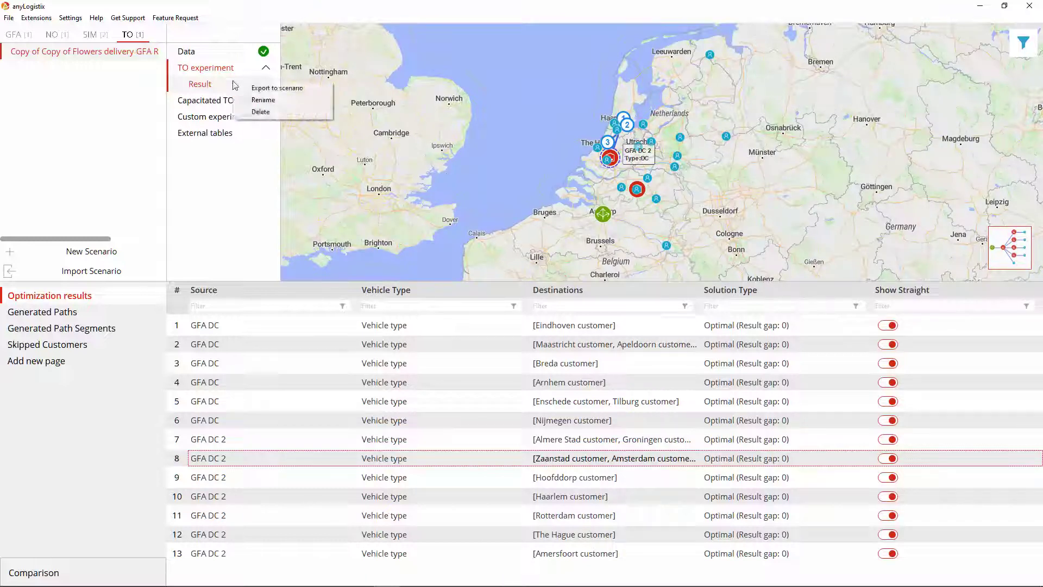
{"action": "left_click", "coordinate": [266, 89]}
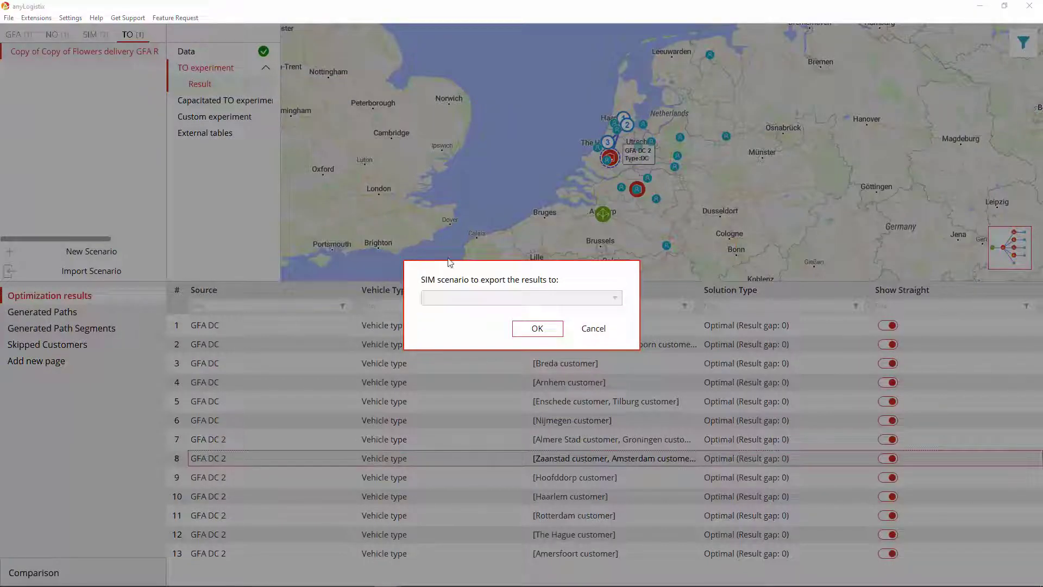
{"action": "left_click", "coordinate": [455, 301]}
{"action": "left_click", "coordinate": [462, 333]}
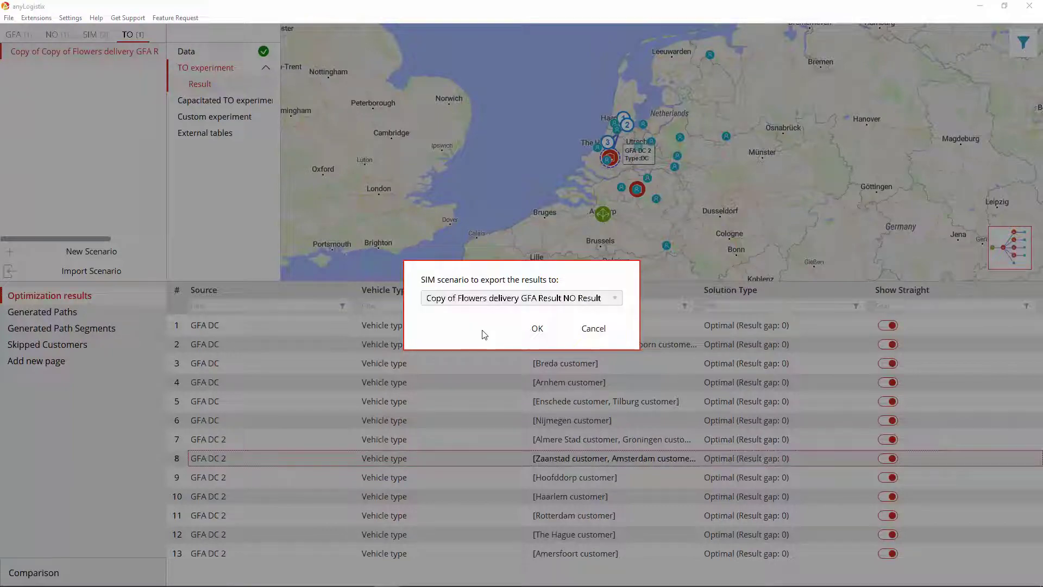
{"action": "left_click", "coordinate": [534, 328]}
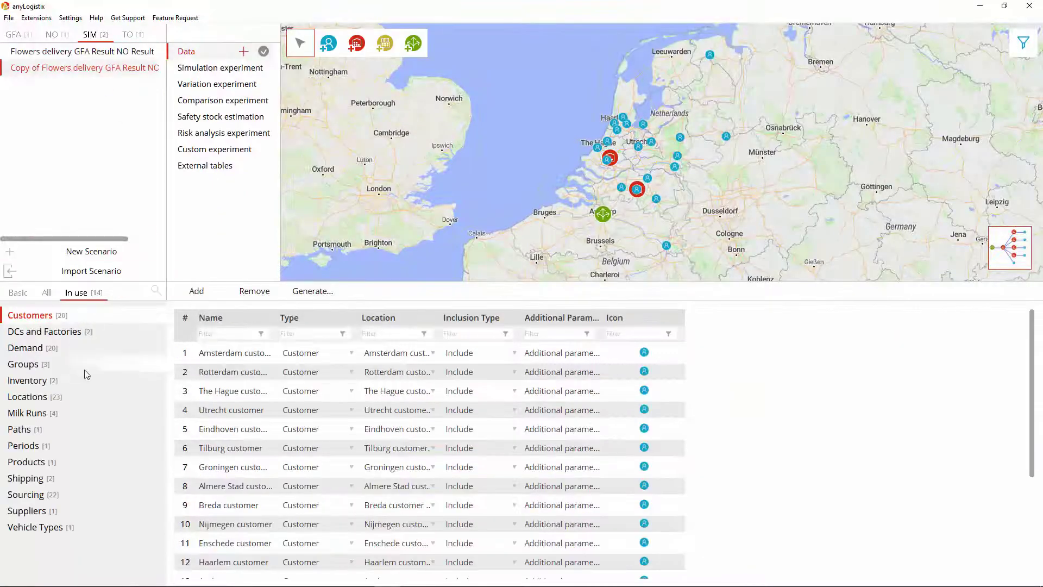
Inspect the imported Milk Runs, checking milk run 4's destinations while keeping their order.
{"action": "left_click", "coordinate": [83, 414]}
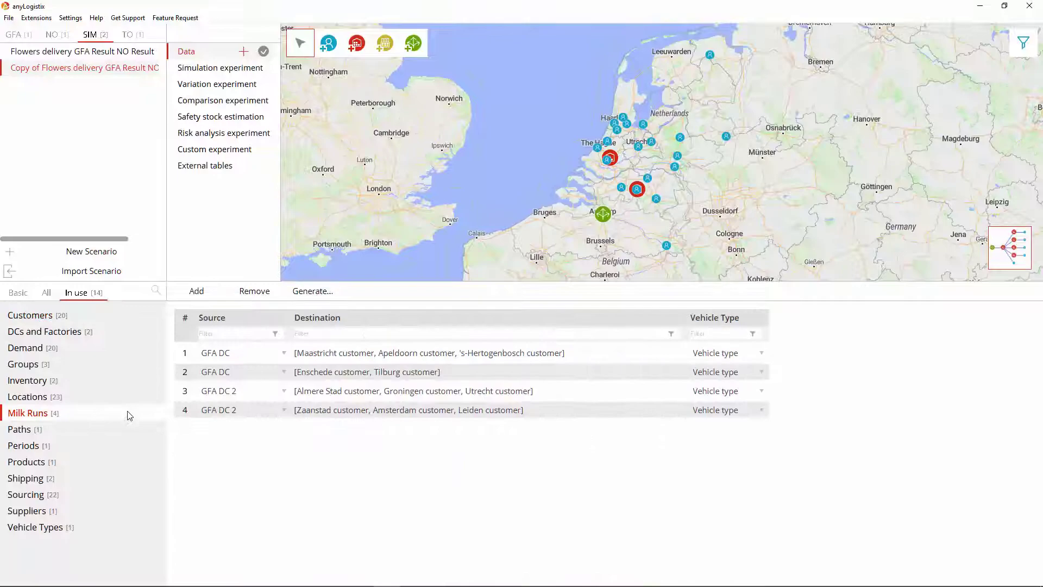
{"action": "double_click", "coordinate": [344, 416]}
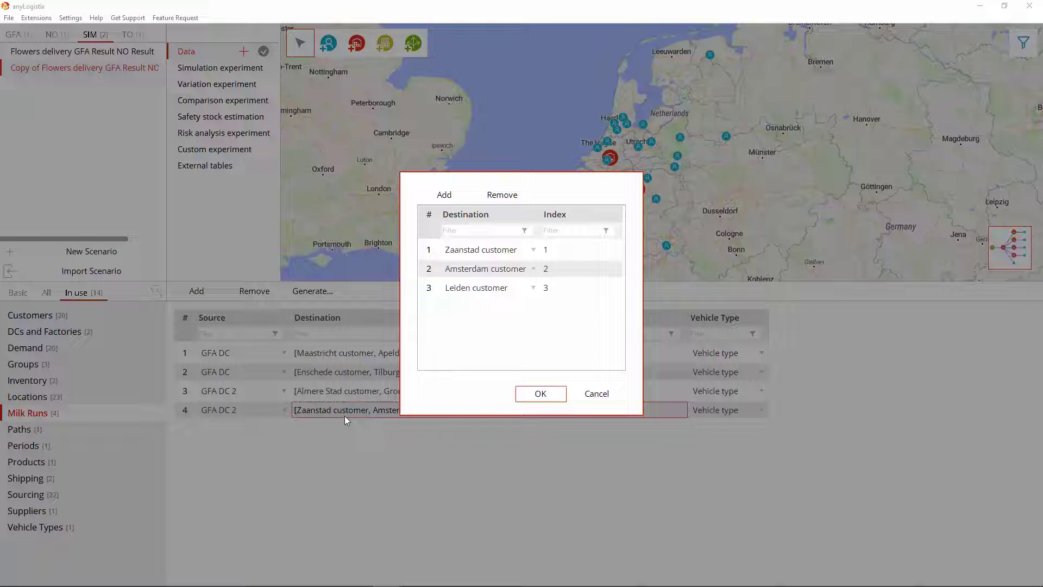
{"action": "left_click", "coordinate": [554, 395]}
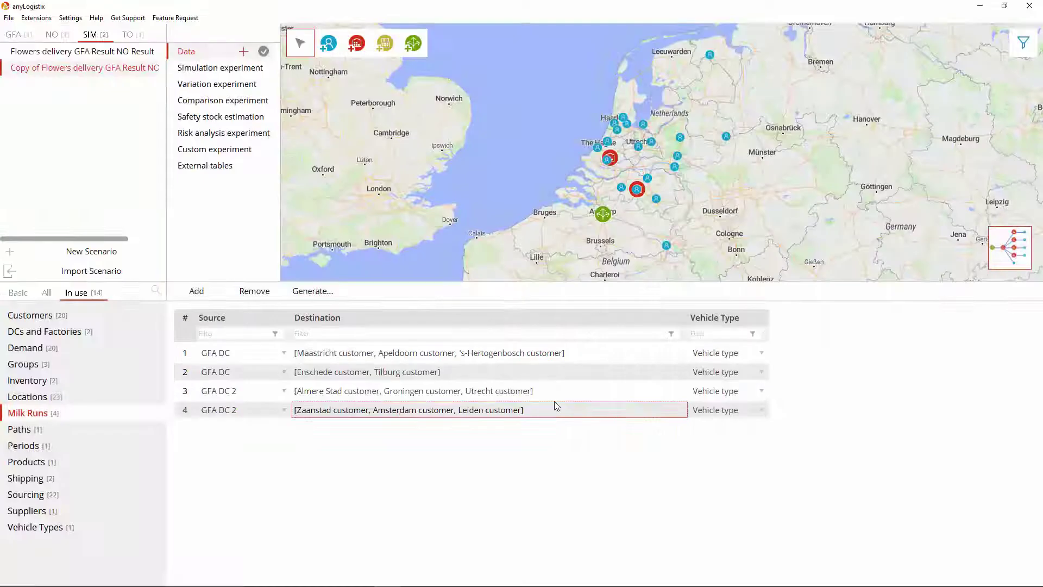